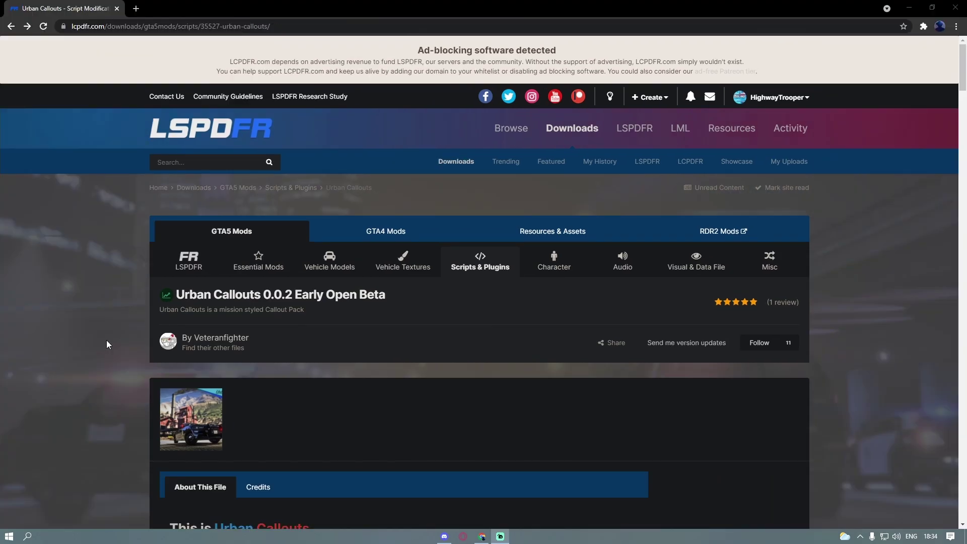
Scroll through the Urban Callouts mod page on LSPDFR.com.
scroll(107, 341, "down", 2)
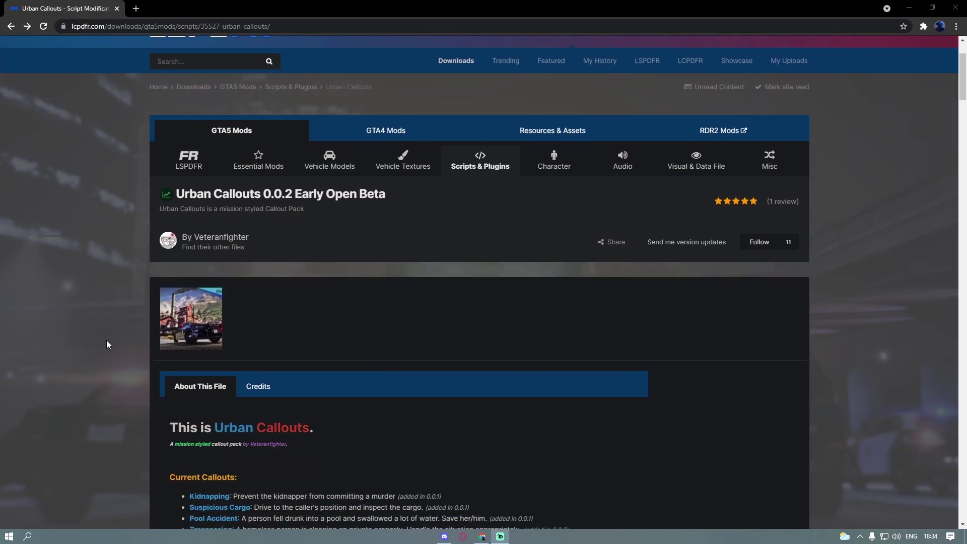
scroll(107, 344, "down", 6)
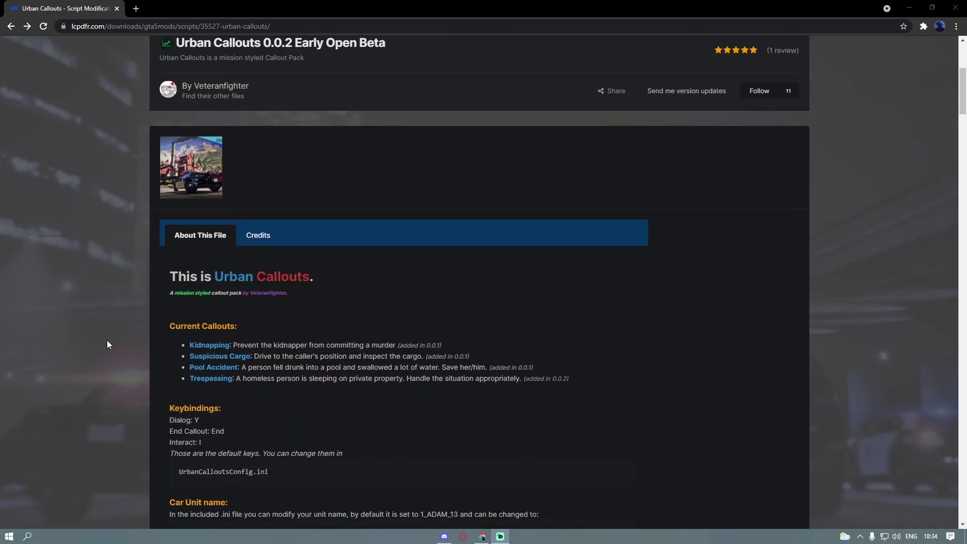
scroll(106, 340, "down", 3)
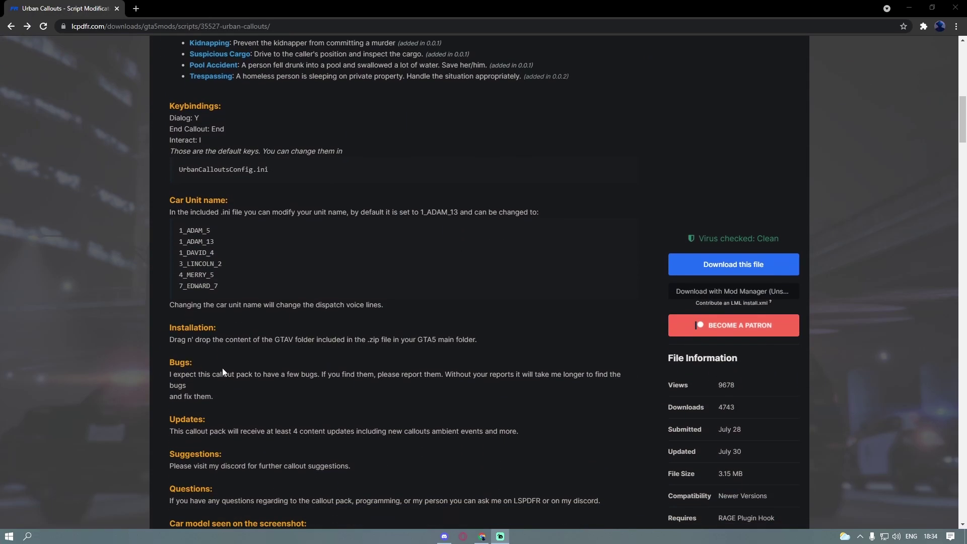
scroll(229, 362, "down", 20)
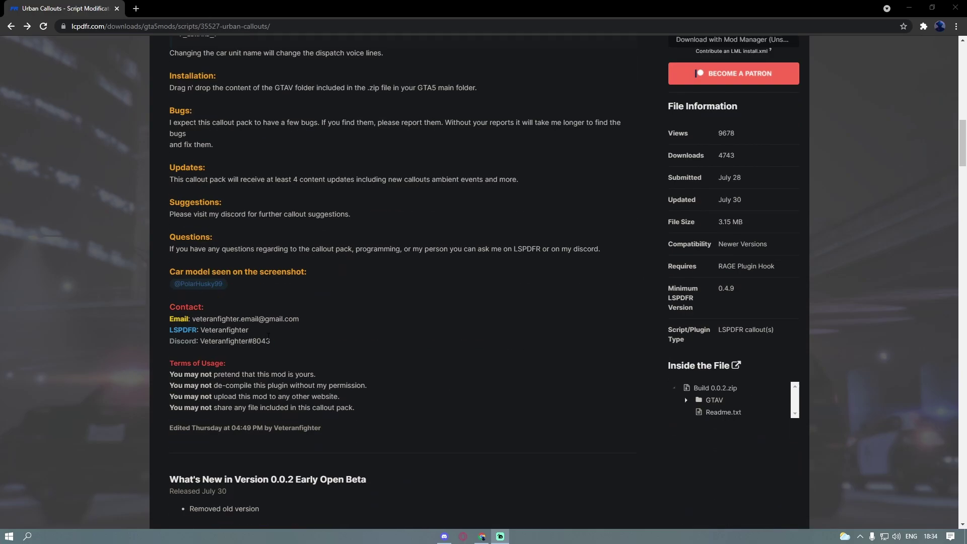
scroll(272, 350, "down", 5)
scroll(333, 359, "up", 20)
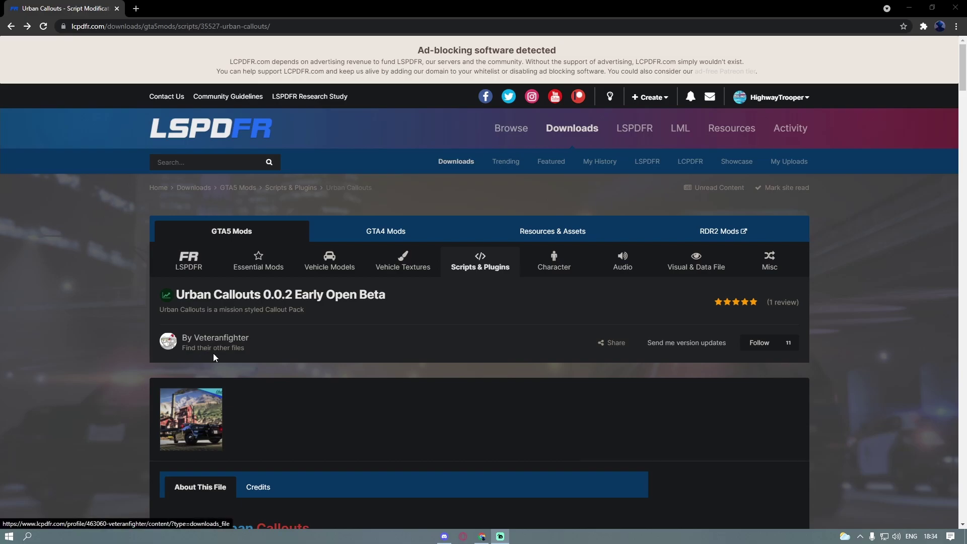
scroll(214, 357, "down", 2)
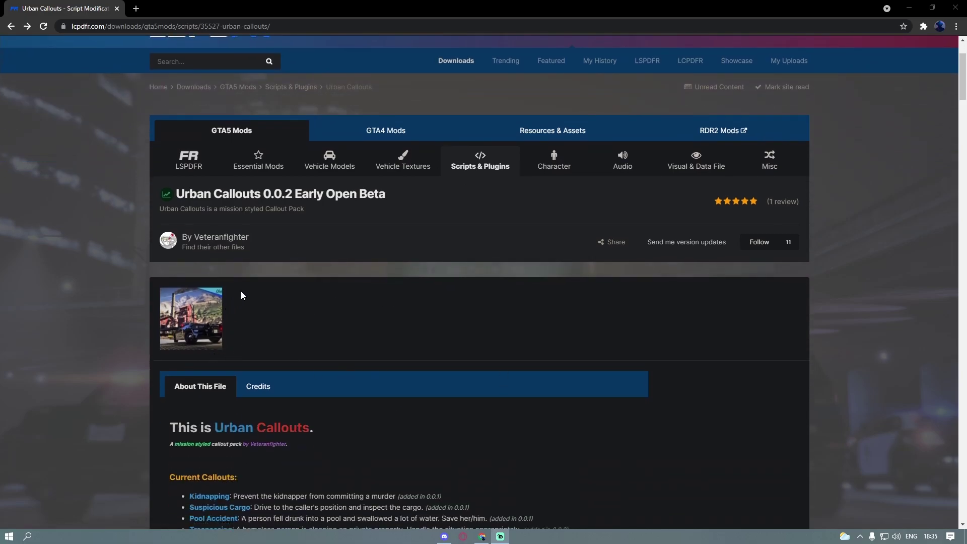
scroll(242, 295, "down", 3)
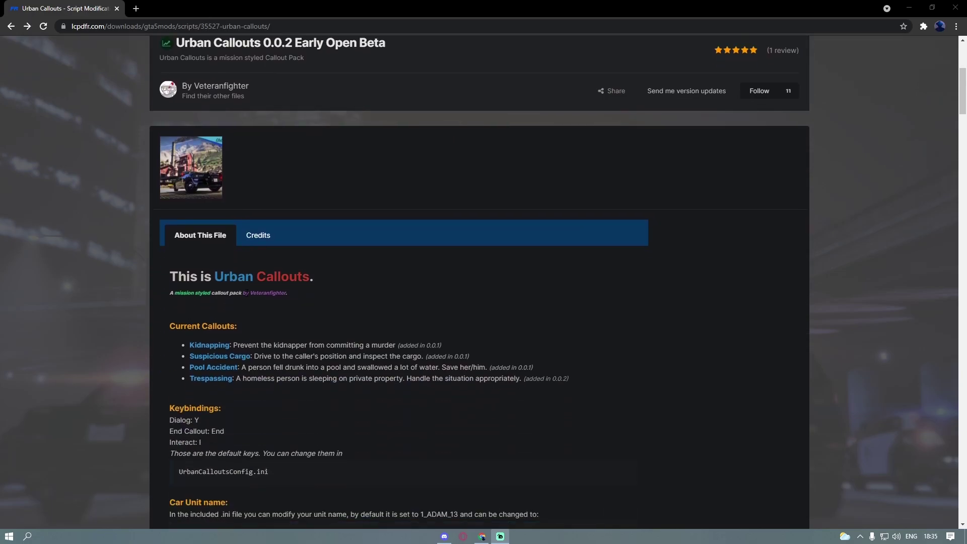
scroll(247, 292, "down", 3)
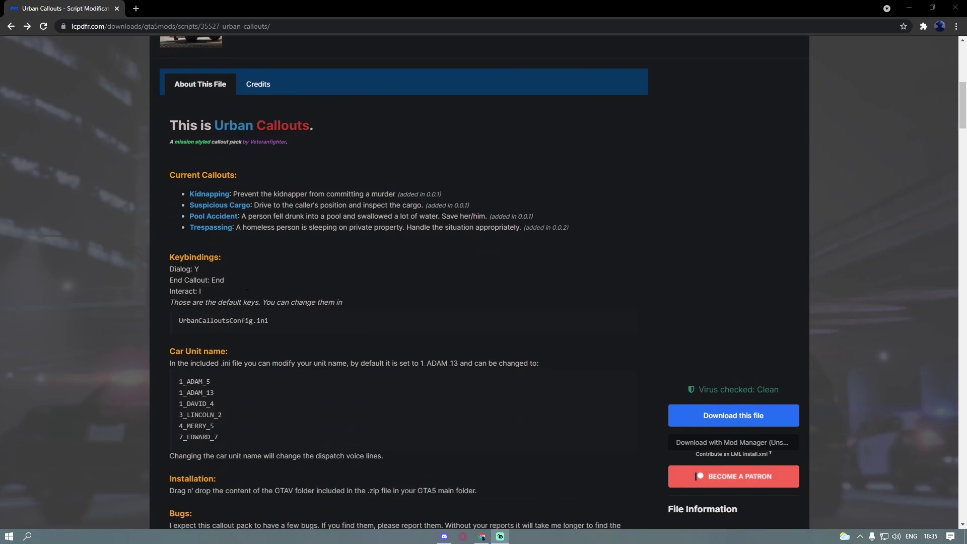
scroll(247, 293, "down", 3)
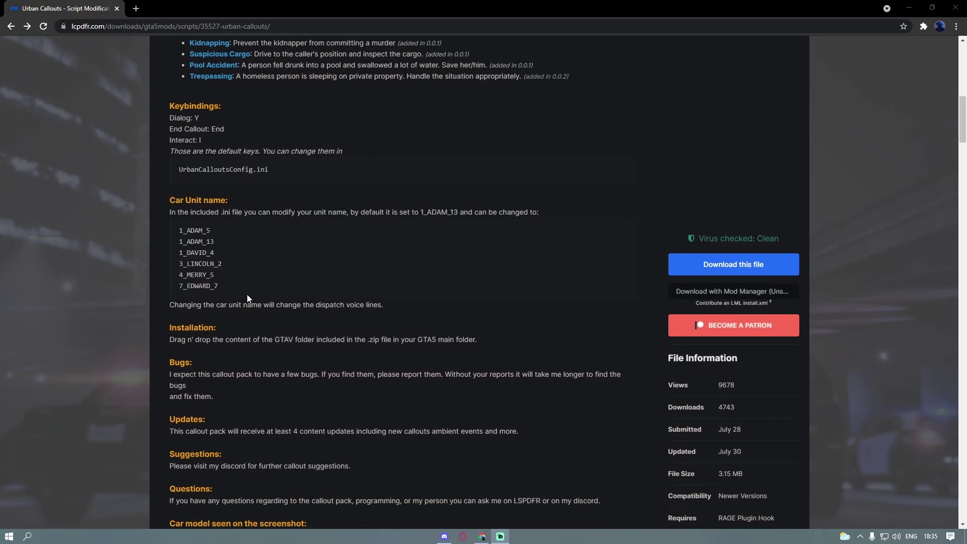
scroll(247, 298, "up", 2)
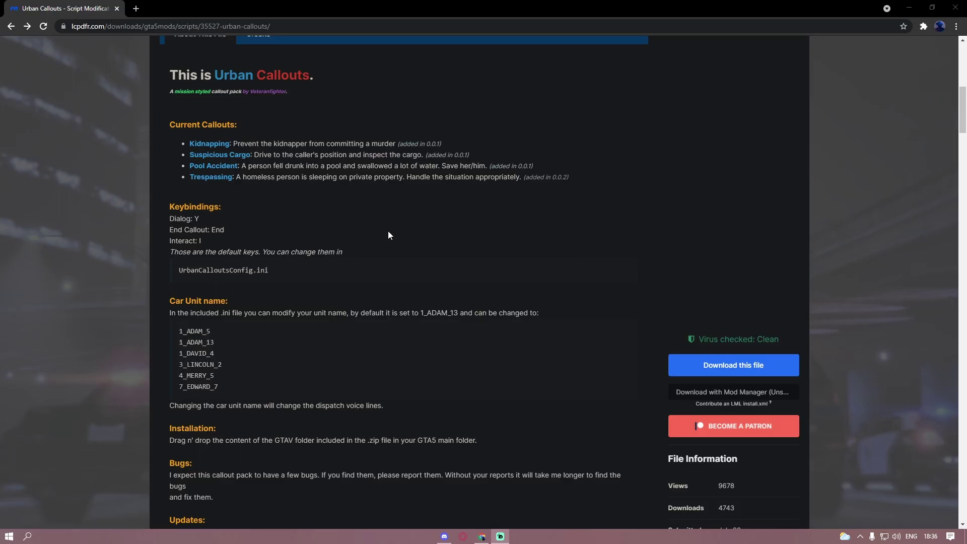
Download the Urban Callouts Build 0.0.2 zip and open it in WinRAR.
scroll(388, 232, "down", 5)
scroll(347, 234, "up", 3)
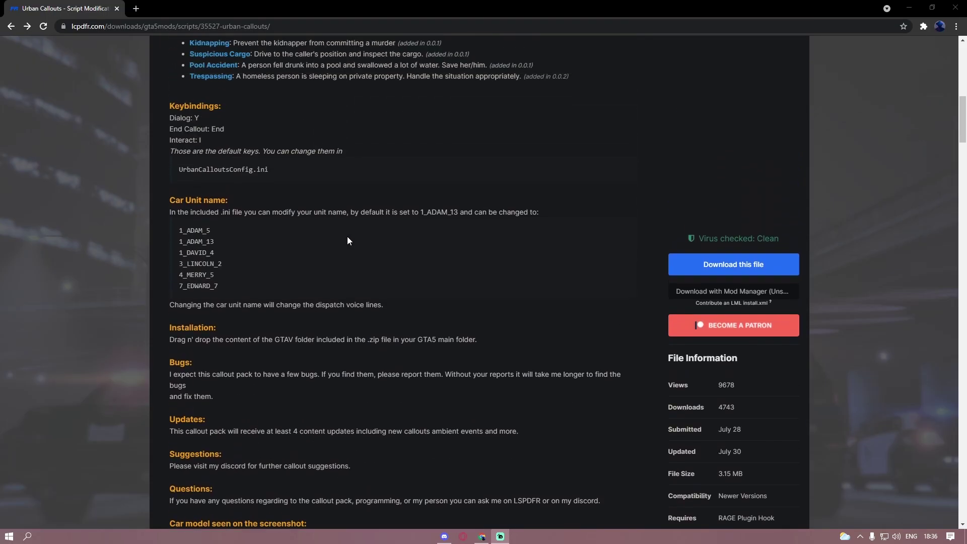
scroll(350, 237, "down", 2)
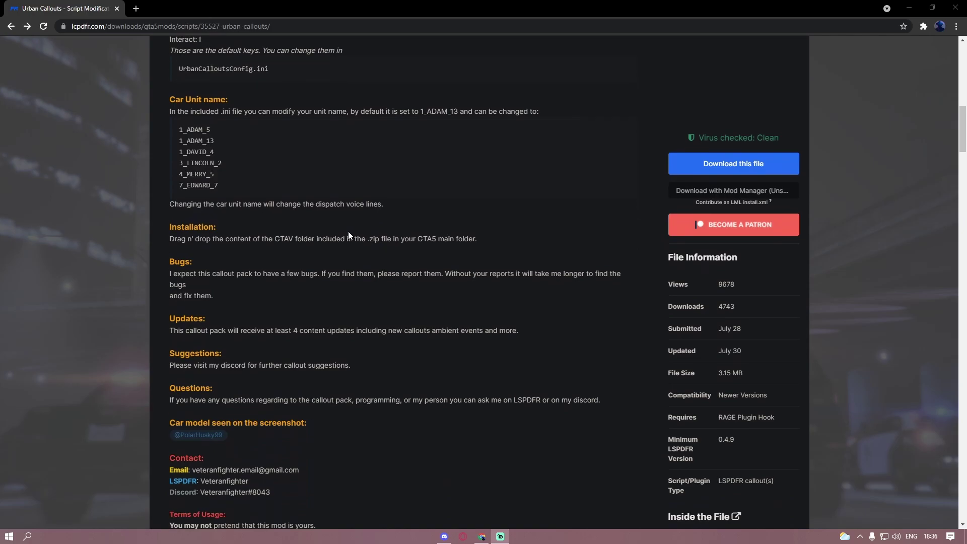
scroll(347, 237, "up", 4)
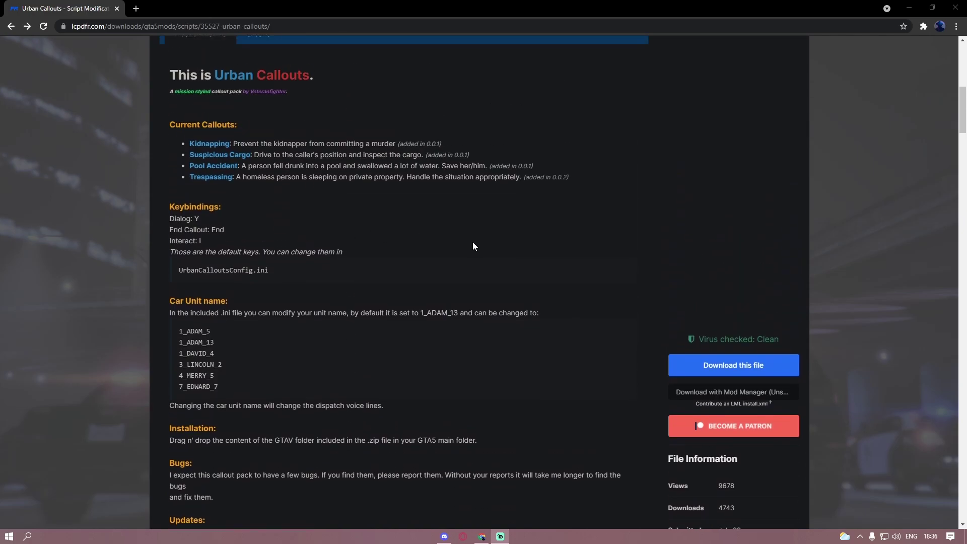
left_click(695, 362)
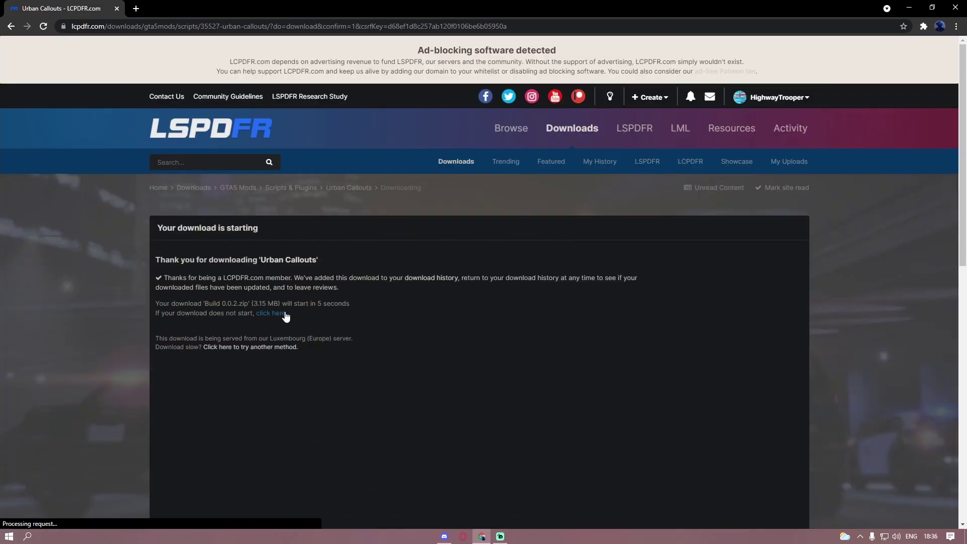
left_click(107, 514)
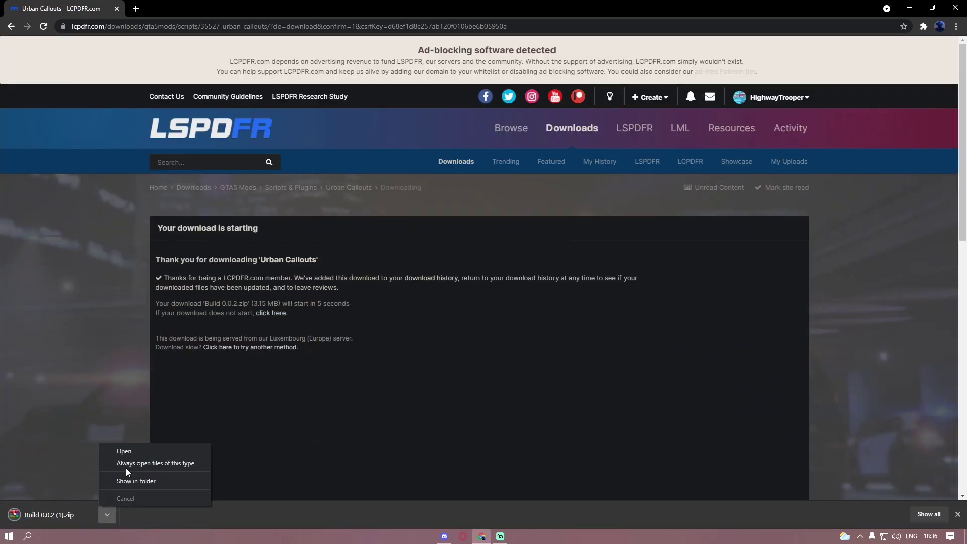
left_click(125, 451)
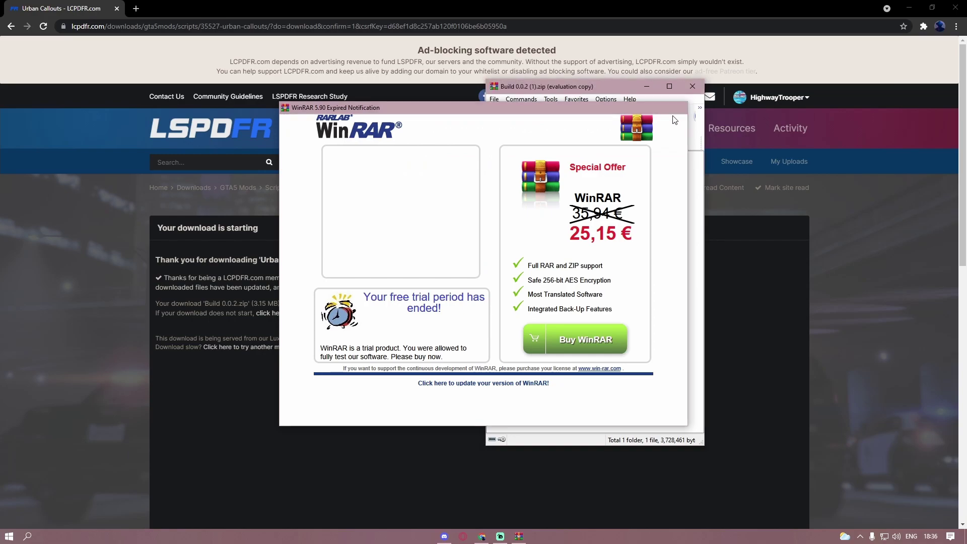
Dismiss WinRAR's trial notice, move its window left, and minimize Chrome.
left_click(680, 107)
left_click_drag(579, 86, 197, 100)
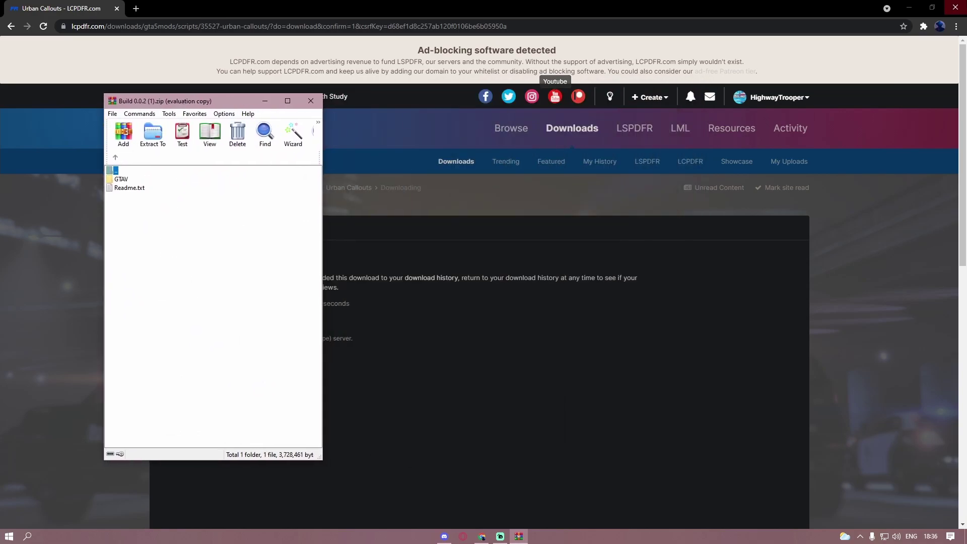
left_click(905, 5)
Launch File Explorer from Windows search and place it on the right.
left_click(28, 536)
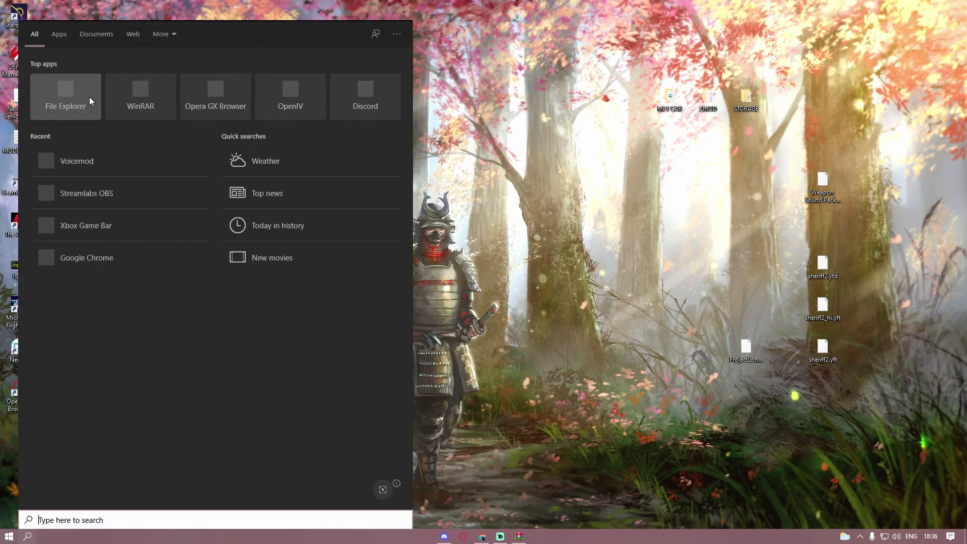
left_click(89, 101)
left_click_drag(363, 38, 562, 46)
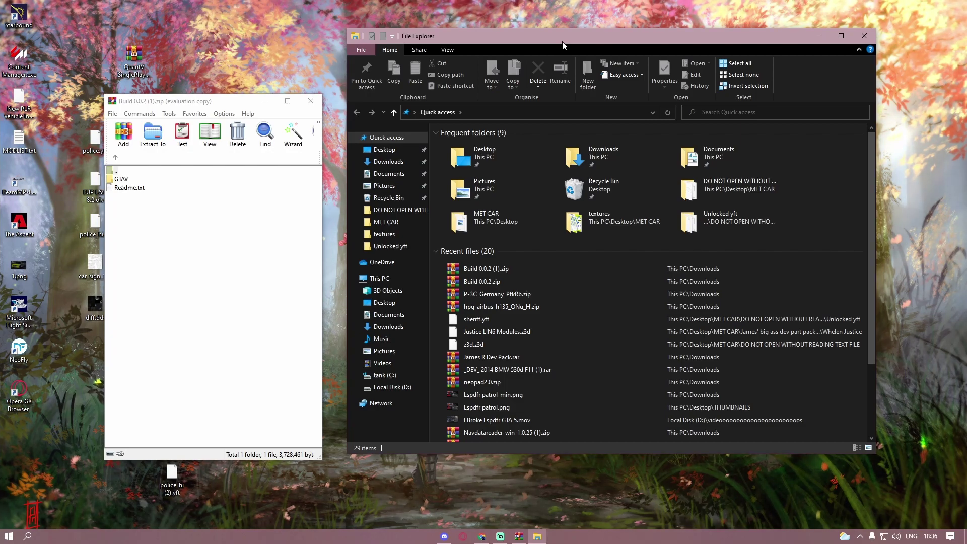
Go to tank (C:) > Program Files (x86) > Steam > steamapps > common > Grand Theft Auto V.
left_click(394, 379)
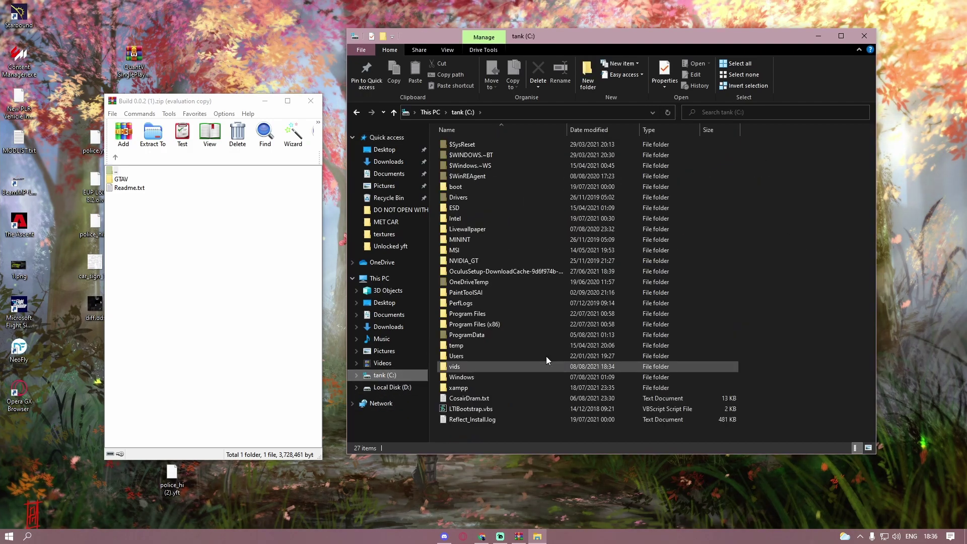
double_click(494, 324)
scroll(567, 310, "down", 7)
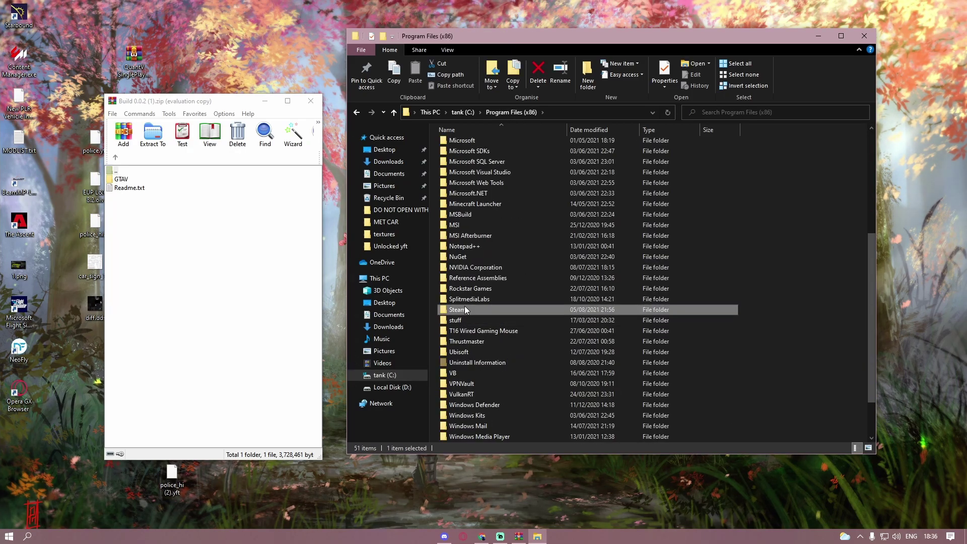
double_click(465, 307)
double_click(471, 335)
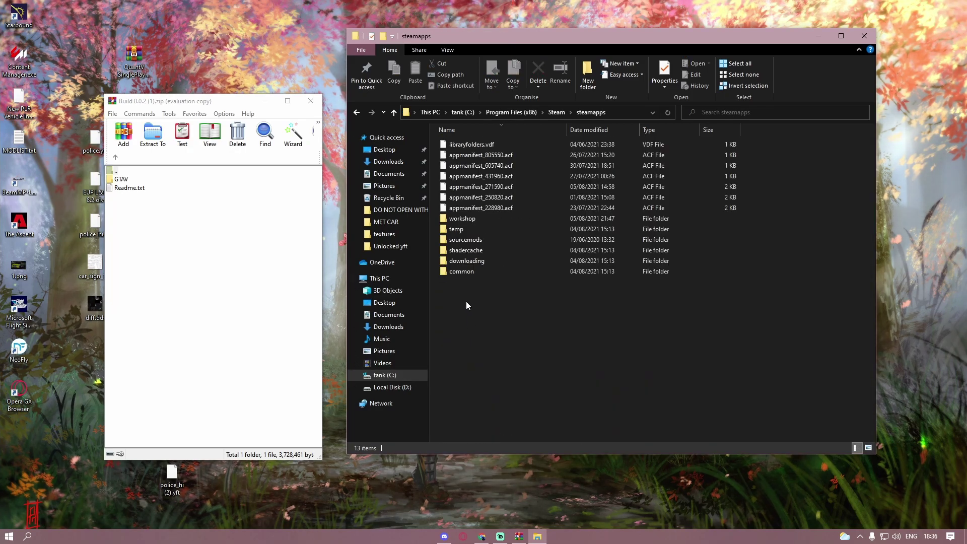
double_click(464, 270)
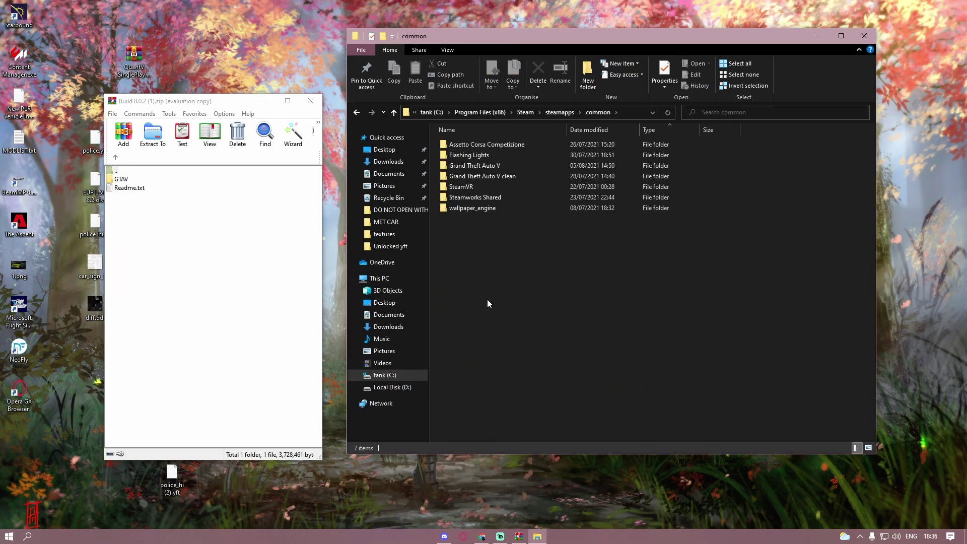
double_click(472, 166)
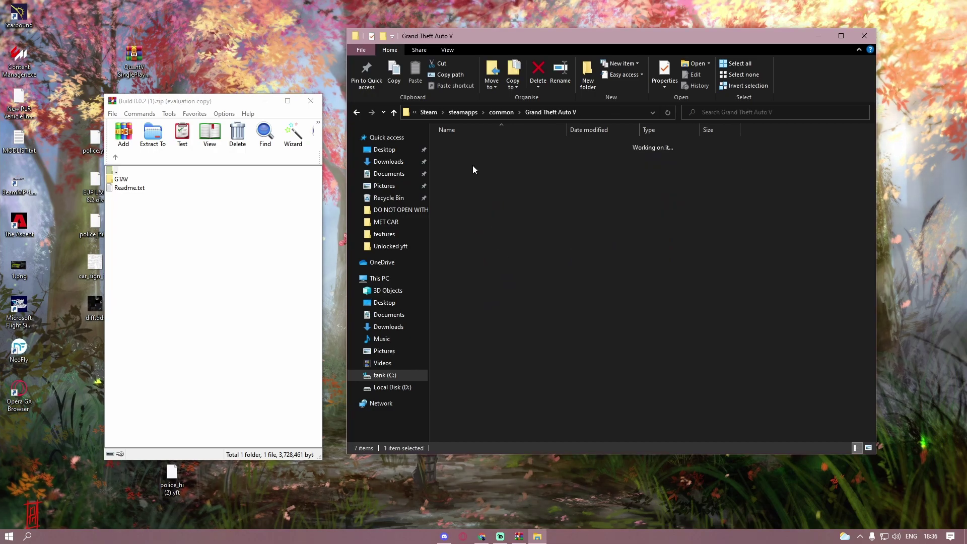
Drag the archive's Plugins and lspdfr folders into Grand Theft Auto V, then open plugins\LSPDFR.
double_click(121, 179)
left_click_drag(165, 236, 821, 200)
left_click(143, 211)
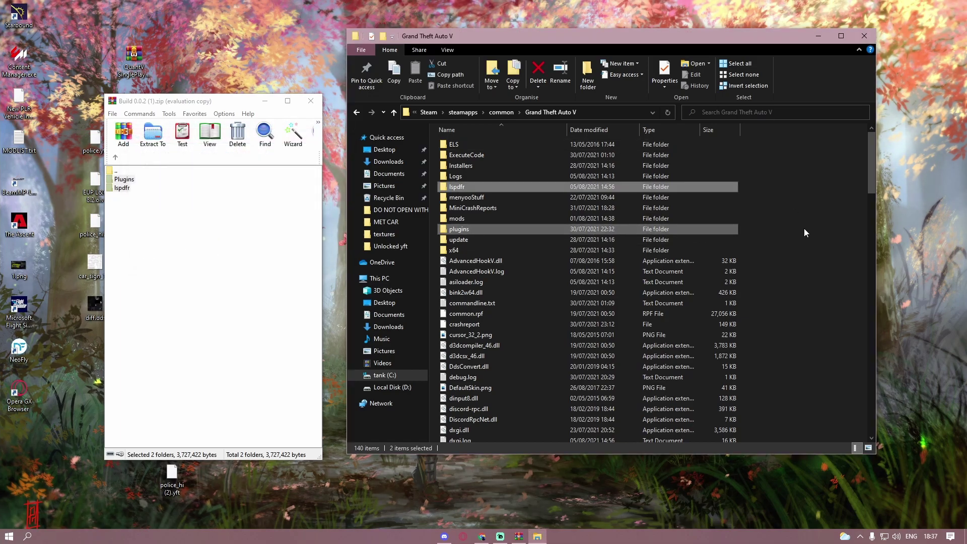
double_click(476, 230)
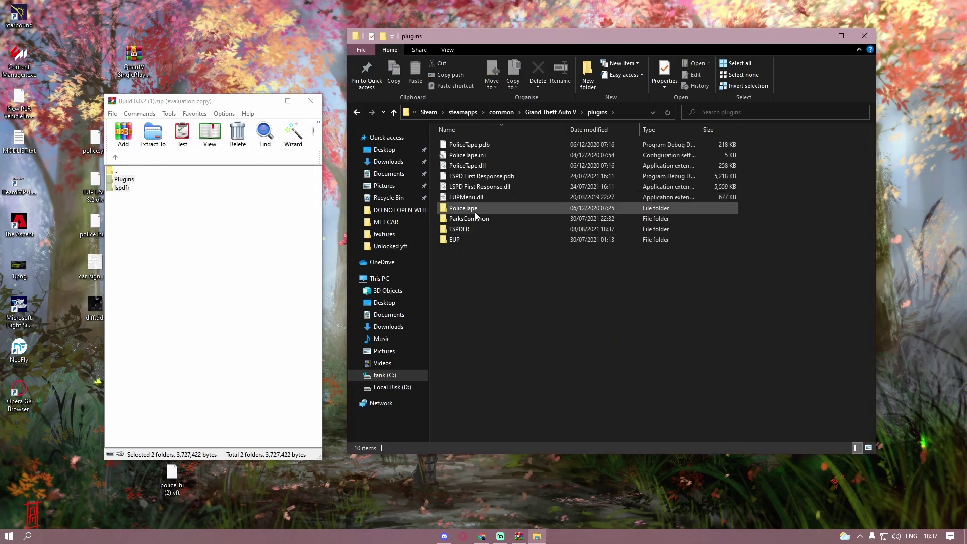
double_click(471, 228)
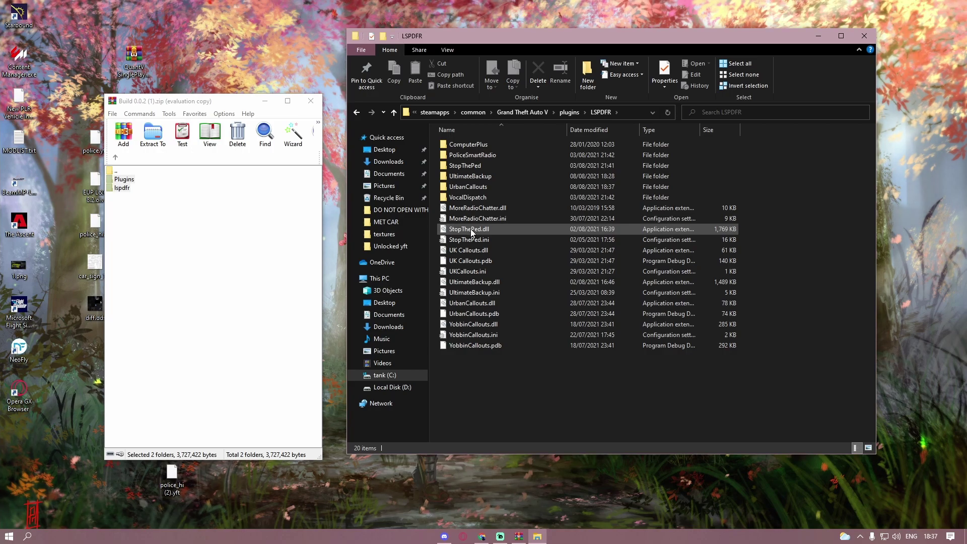